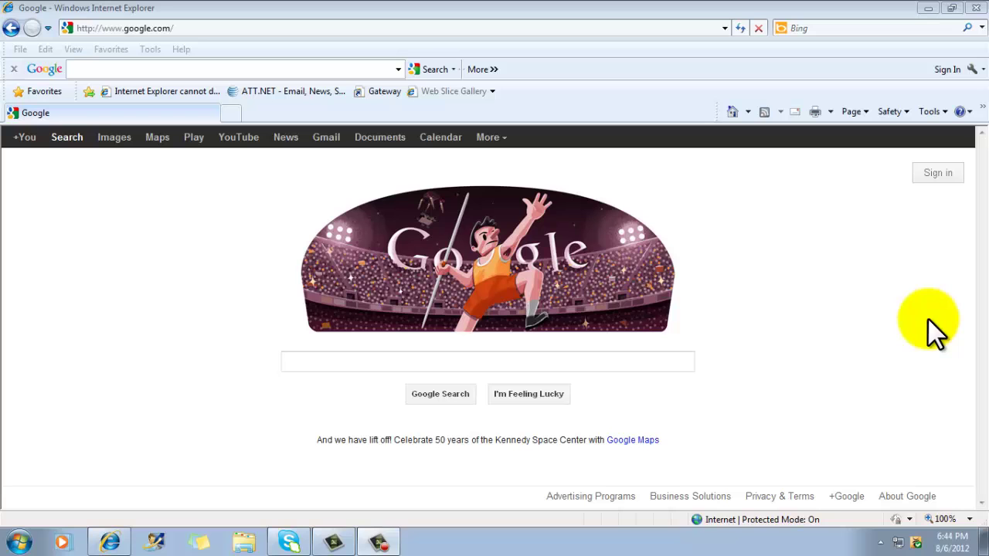
- Replace the Google address with autodesk.com and load the site
click(415, 29)
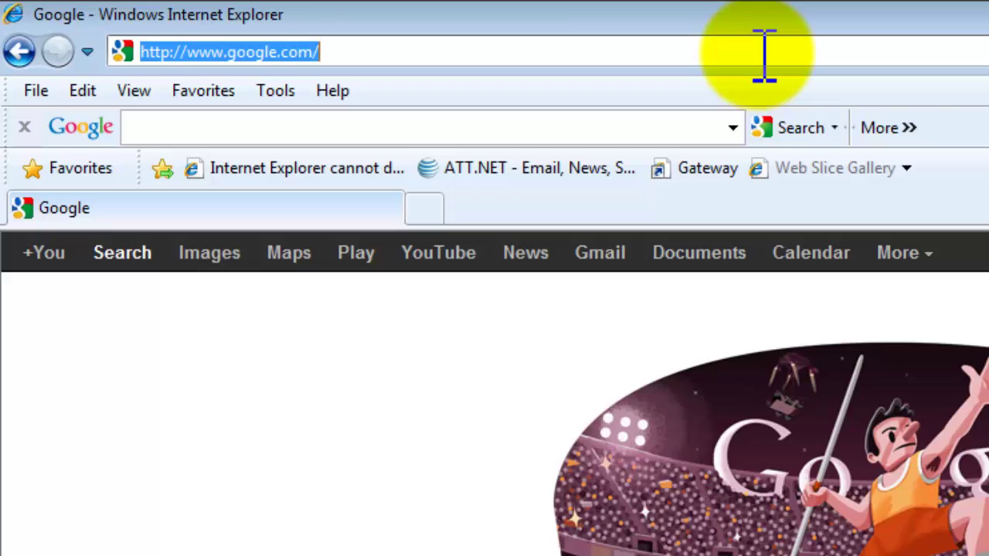
text(aut)
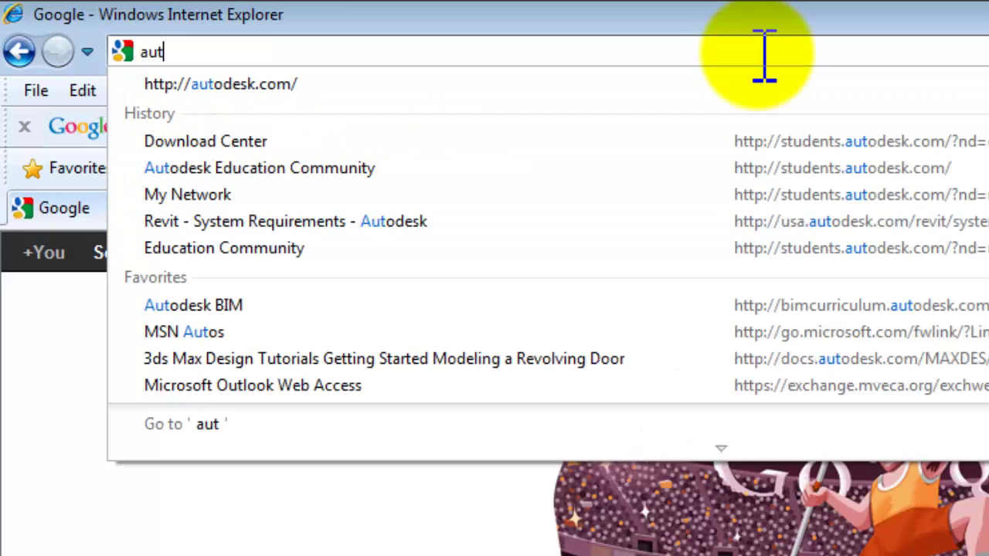
text(odesk.com)
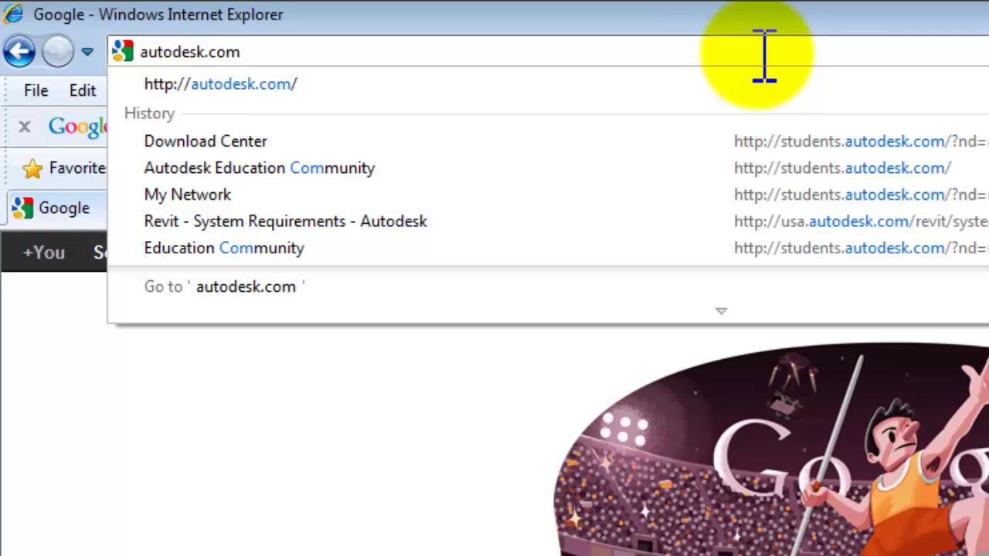
key(Return)
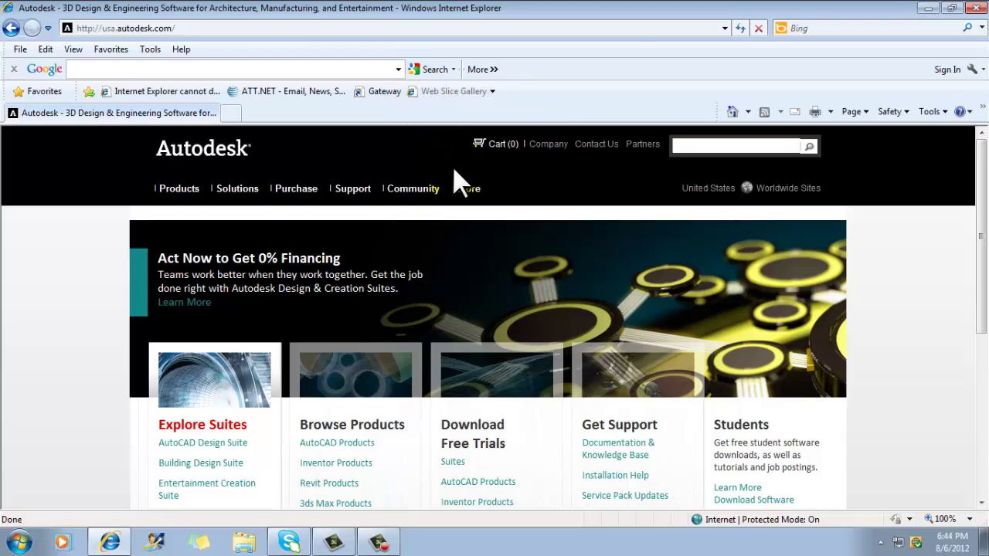
- Open Students & Educators from the Community menu on the Autodesk home page
mouse_move(412, 192)
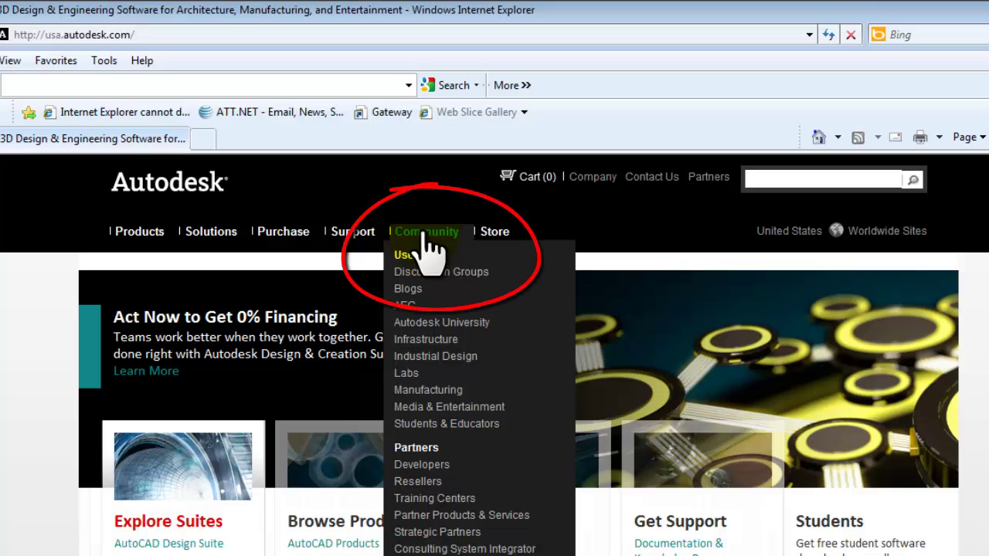
click(475, 425)
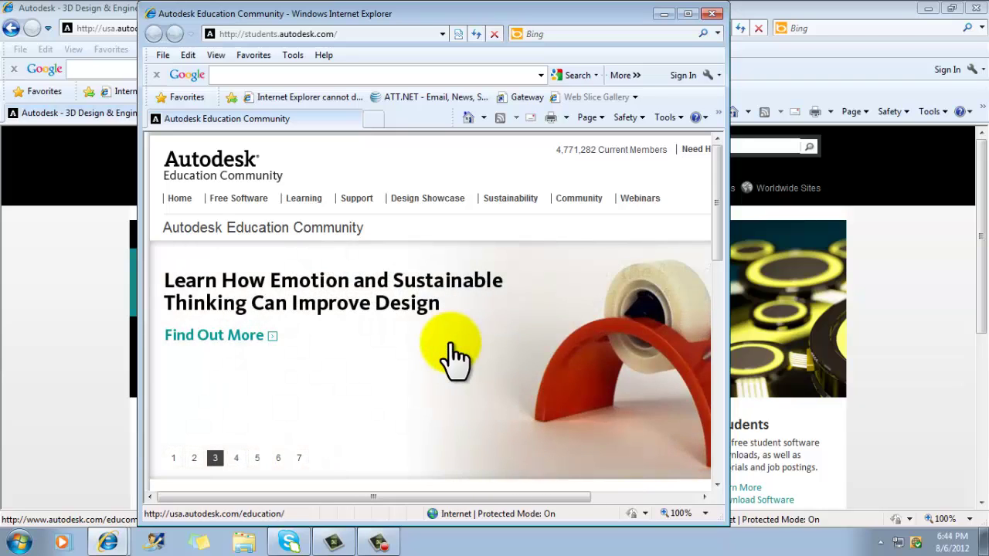
- Maximize the window and sign in with the student account's username and password
click(687, 13)
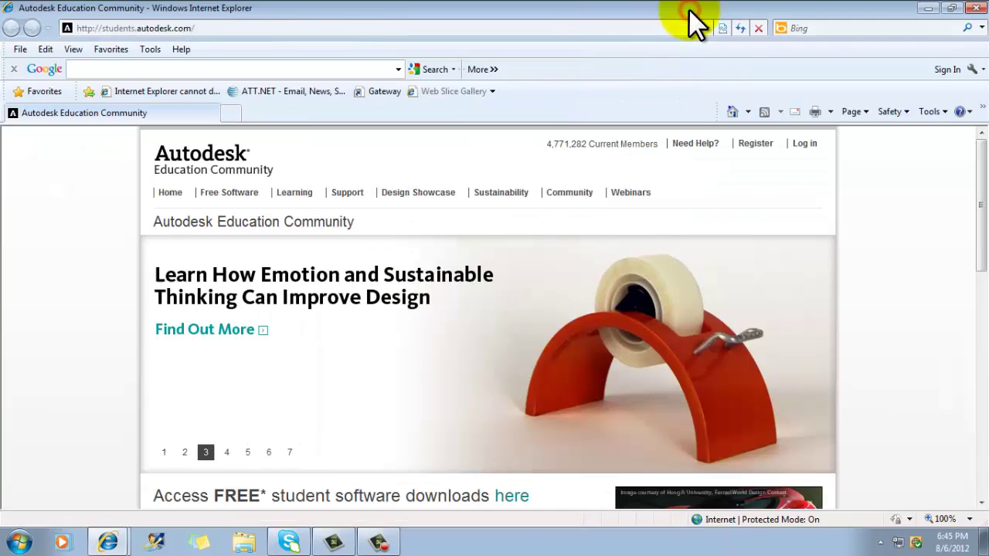
click(804, 144)
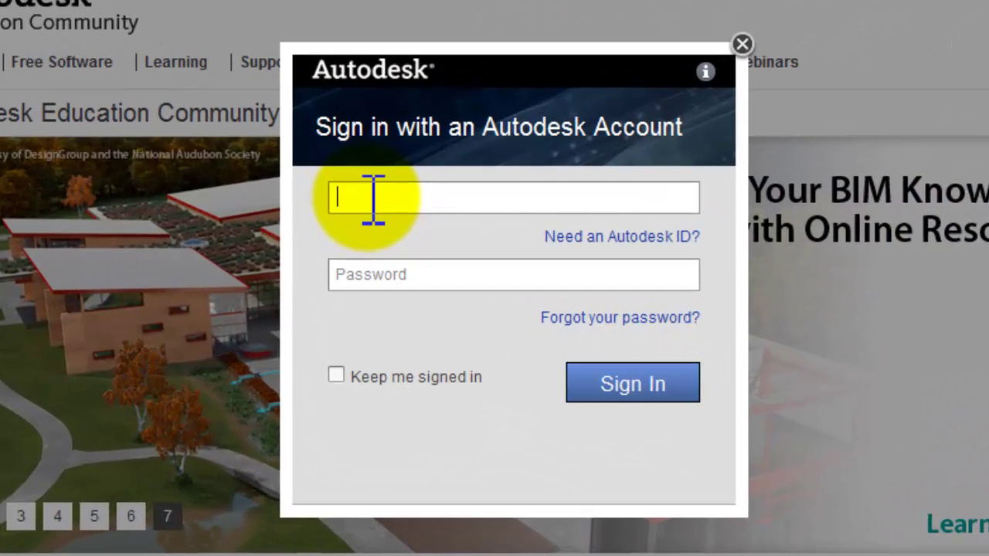
key(Tab)
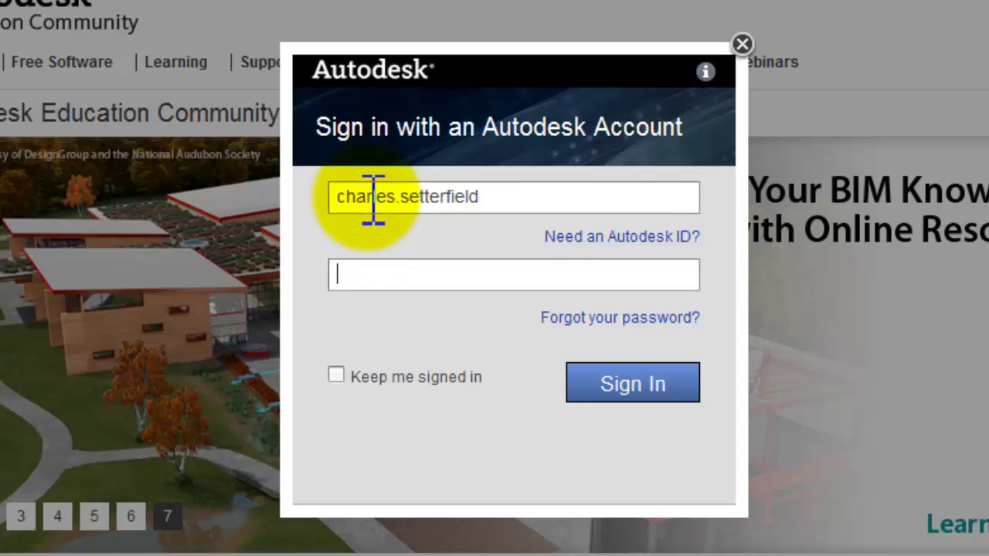
text(****)
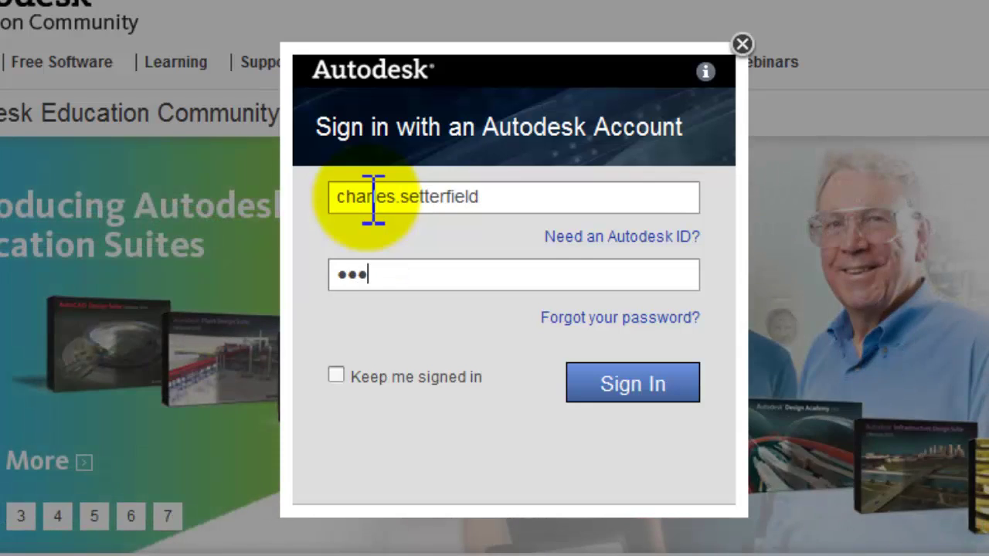
text(****)
click(628, 385)
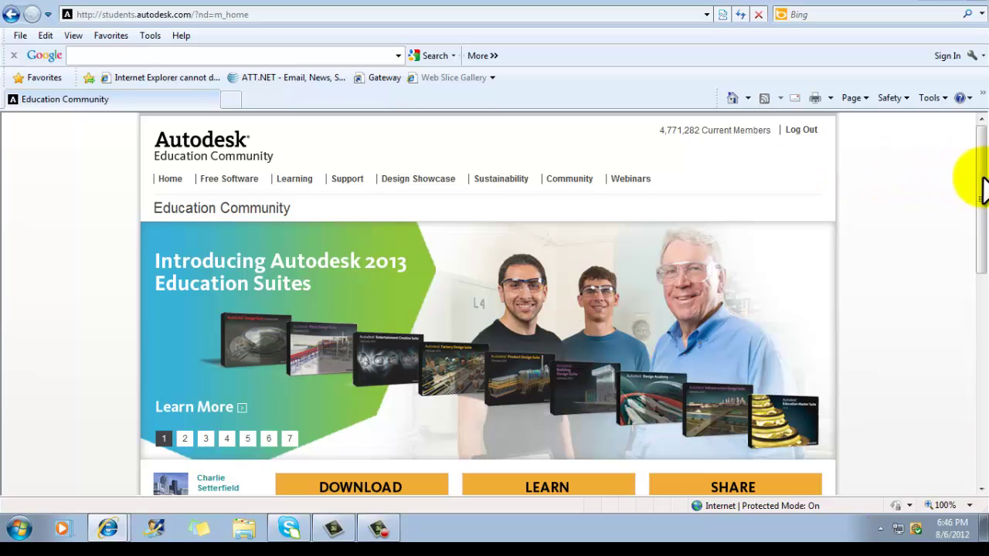
drag(980, 186, 965, 316)
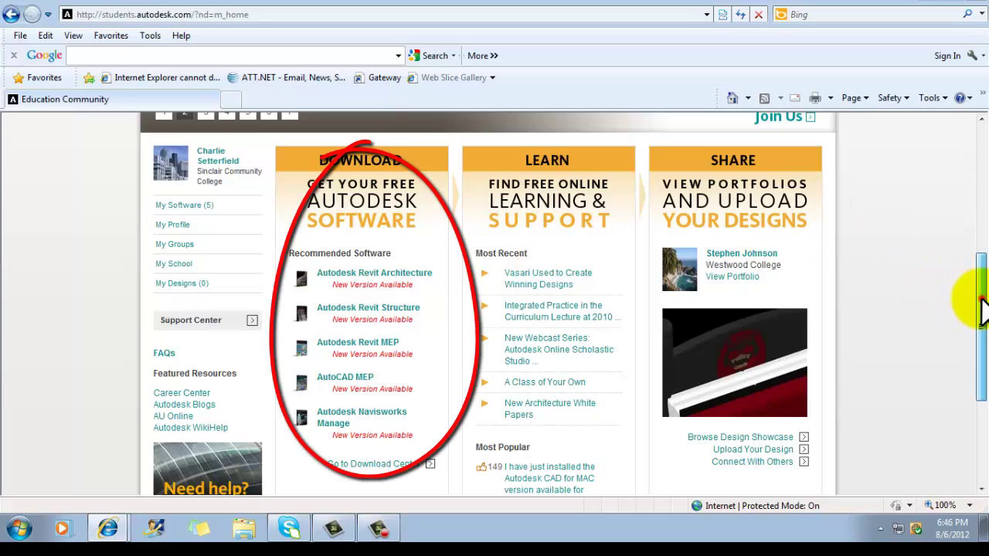
drag(979, 304, 976, 140)
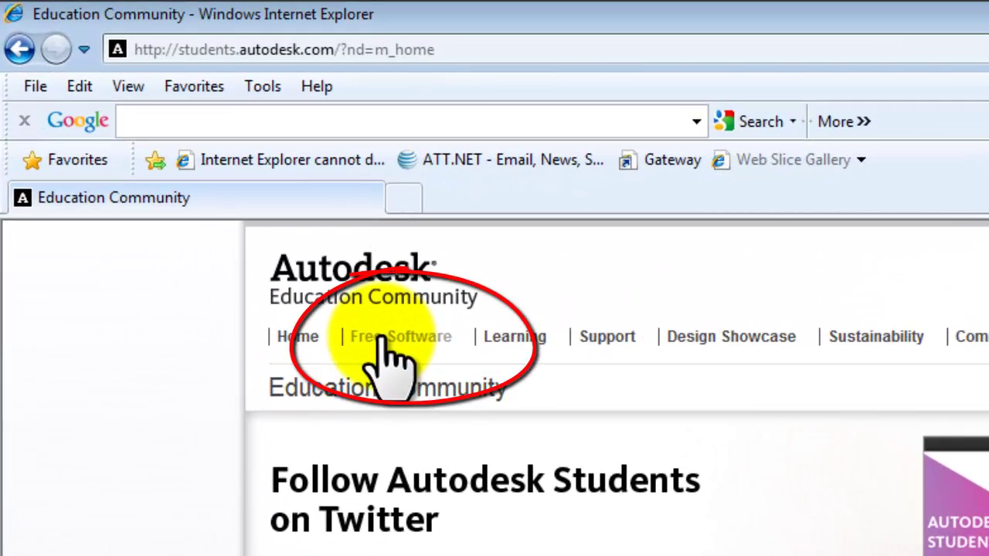
- Open the Free Software Download Center, collapse Autodesk Revit Architecture, and scroll to the Product Catalog
click(383, 339)
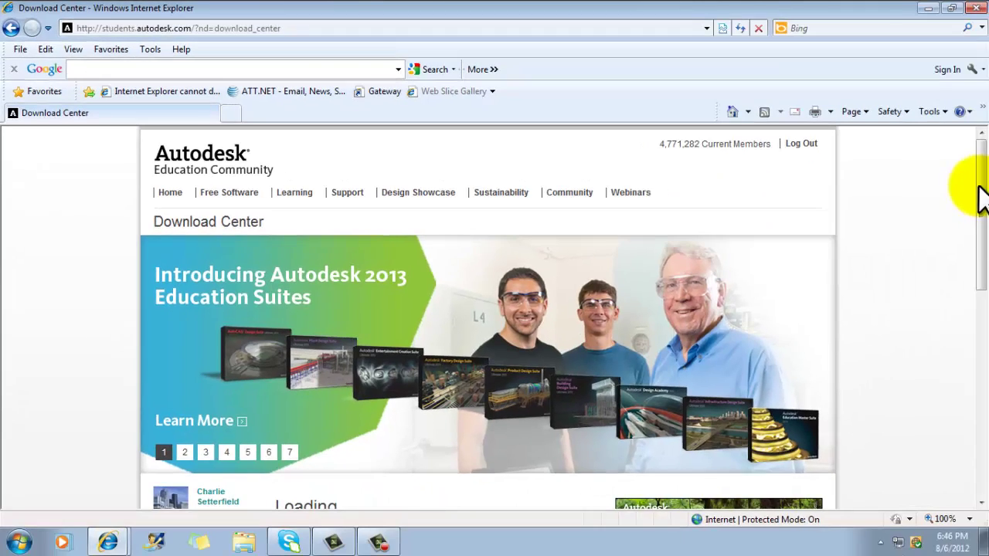
drag(979, 197, 960, 317)
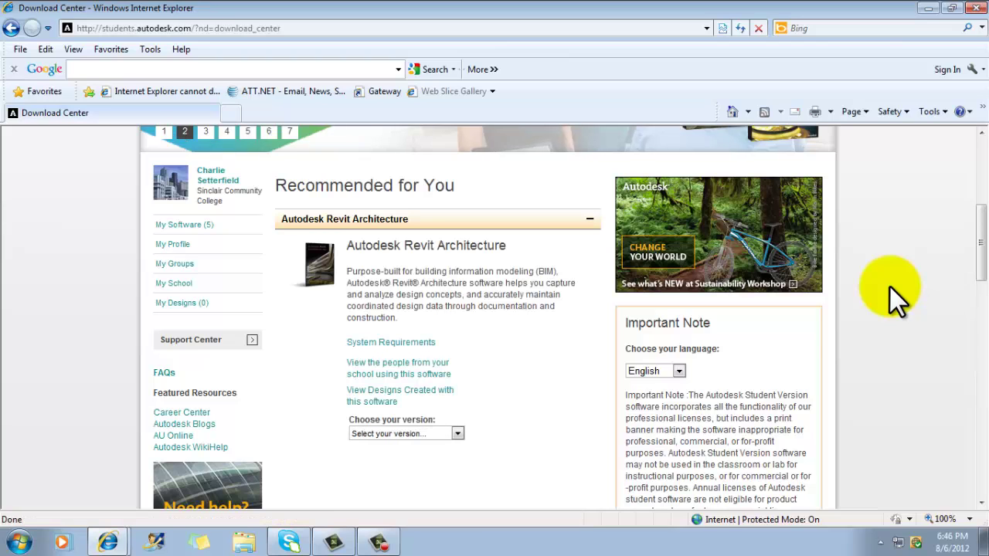
click(587, 219)
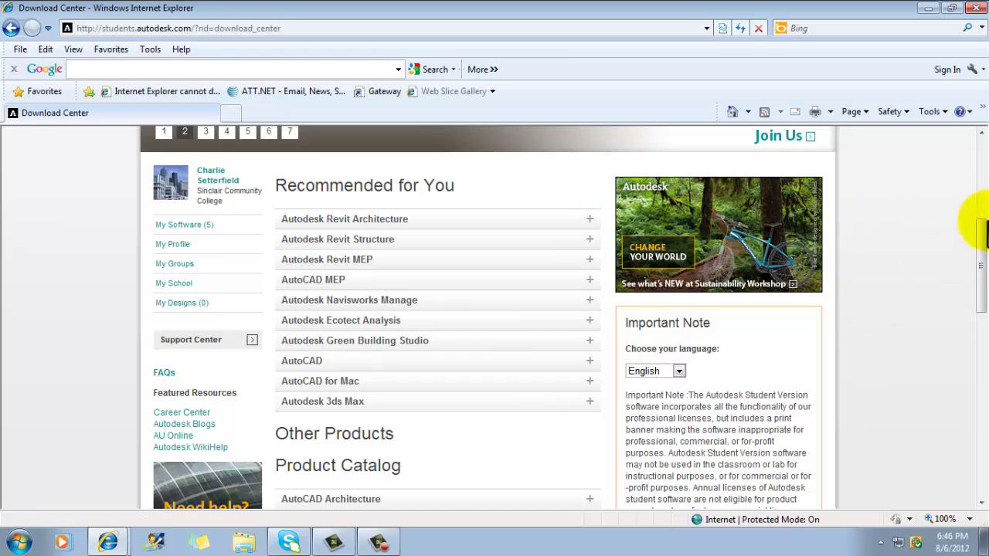
drag(978, 232, 979, 364)
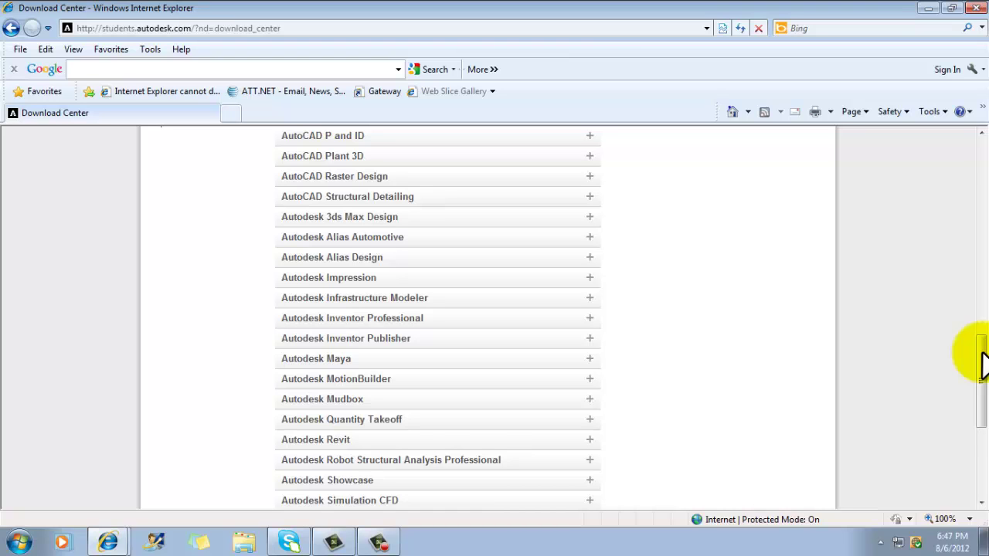
drag(982, 362, 981, 255)
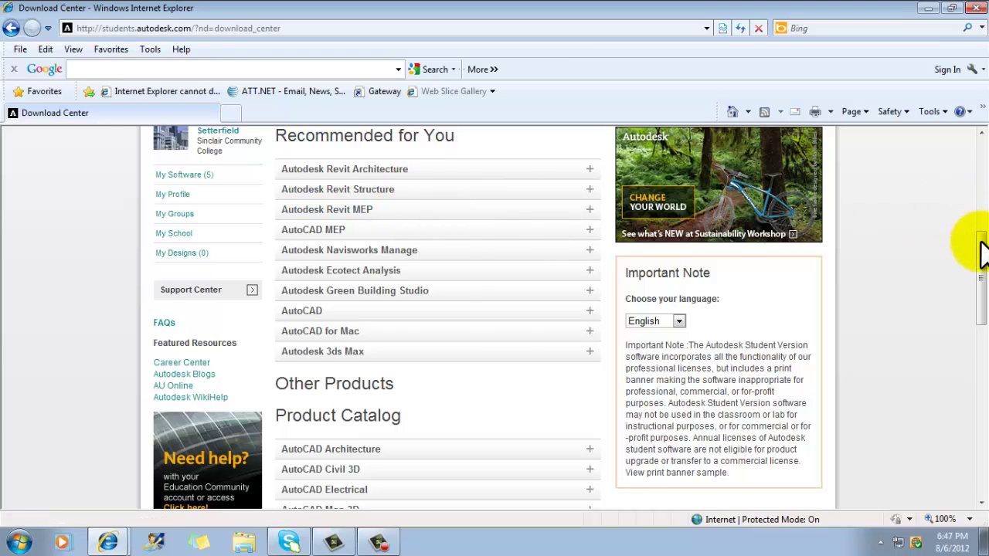
drag(981, 247, 977, 383)
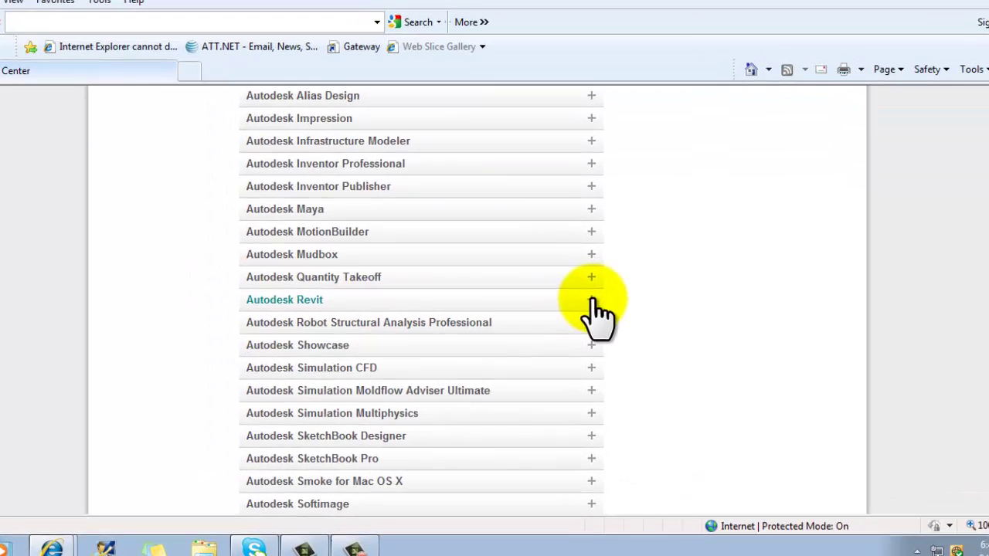
- Expand the Autodesk Revit row and follow its System Requirements link
click(589, 316)
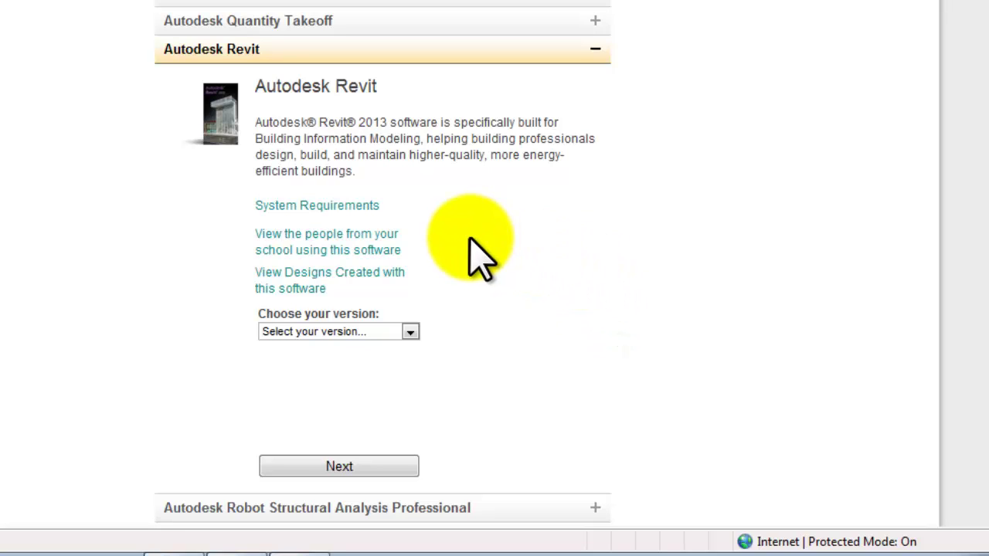
click(347, 205)
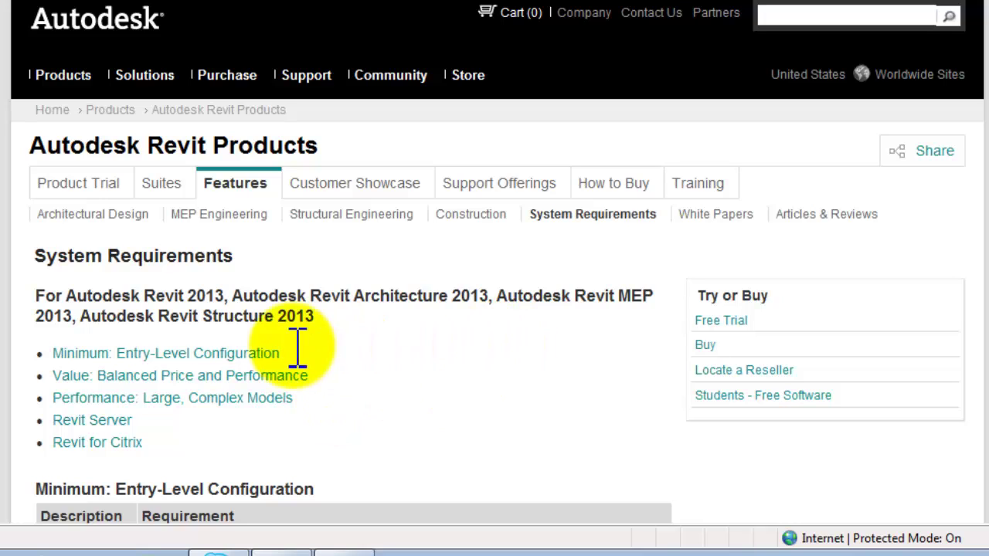
- Review the Minimum: Entry-Level Configuration requirements for Revit 2013, then scroll back up
click(247, 356)
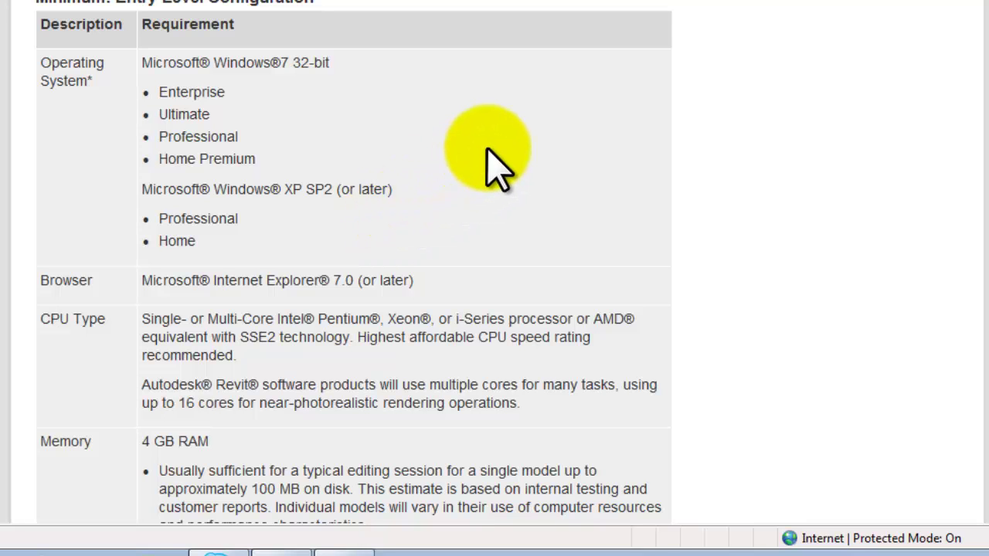
scroll(488, 151, down, 3)
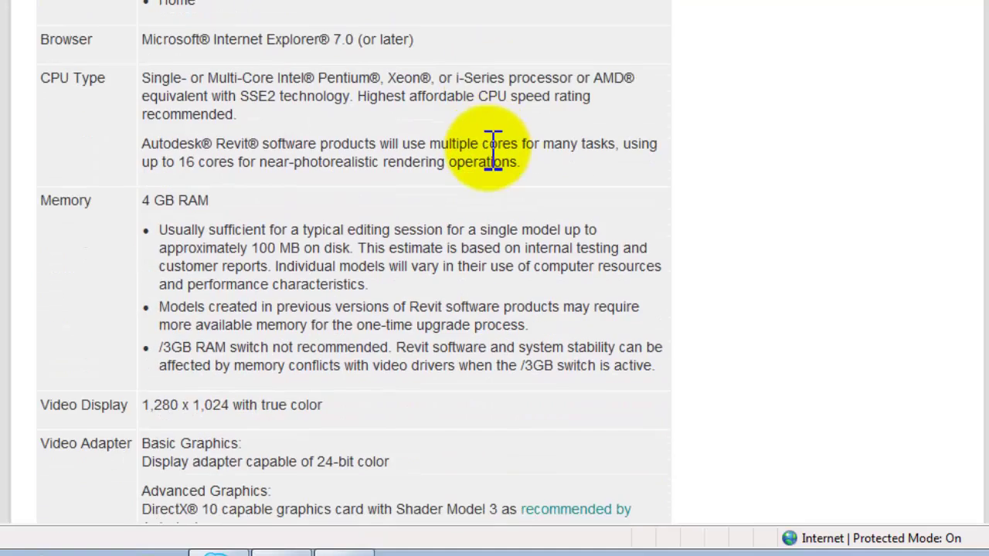
scroll(493, 151, down, 2)
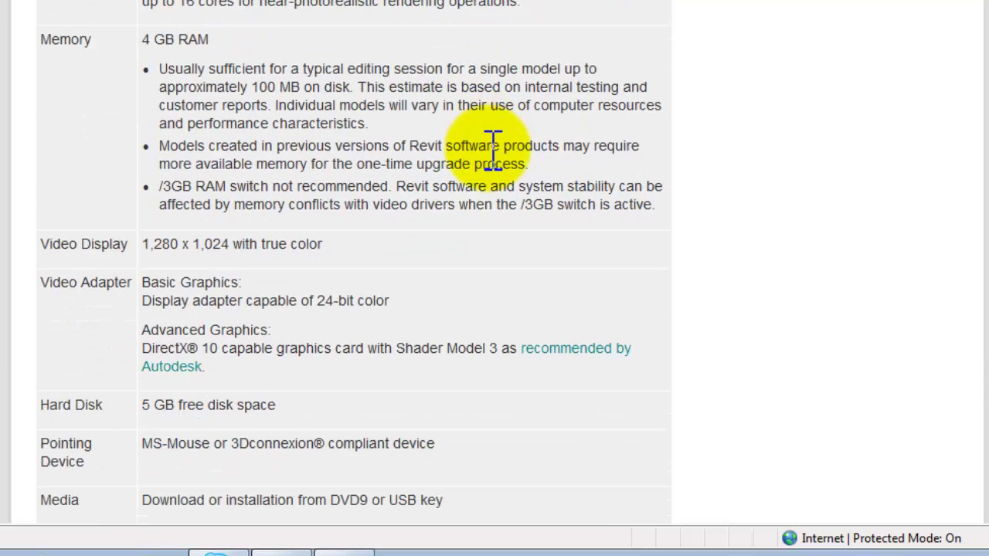
scroll(493, 151, down, 2)
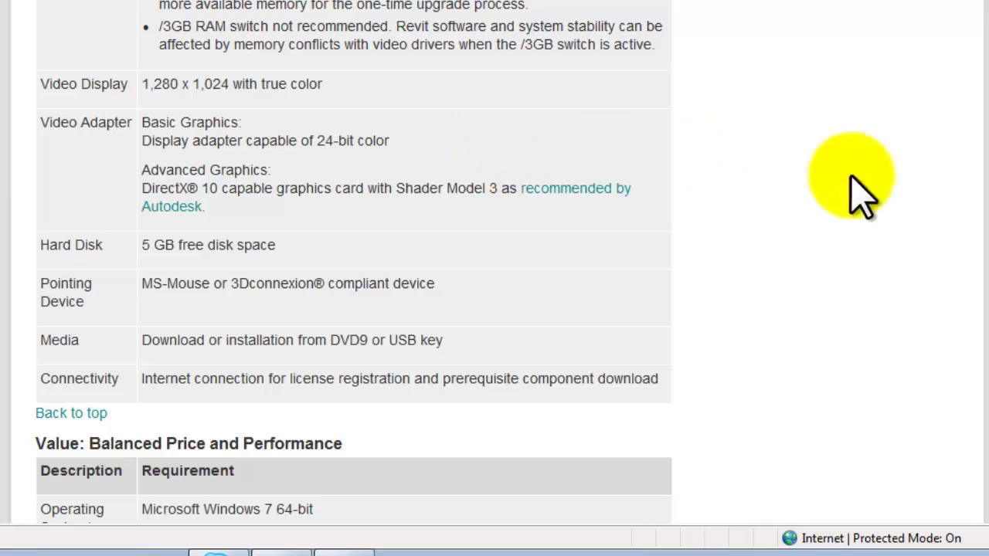
scroll(354, 263, up, 12)
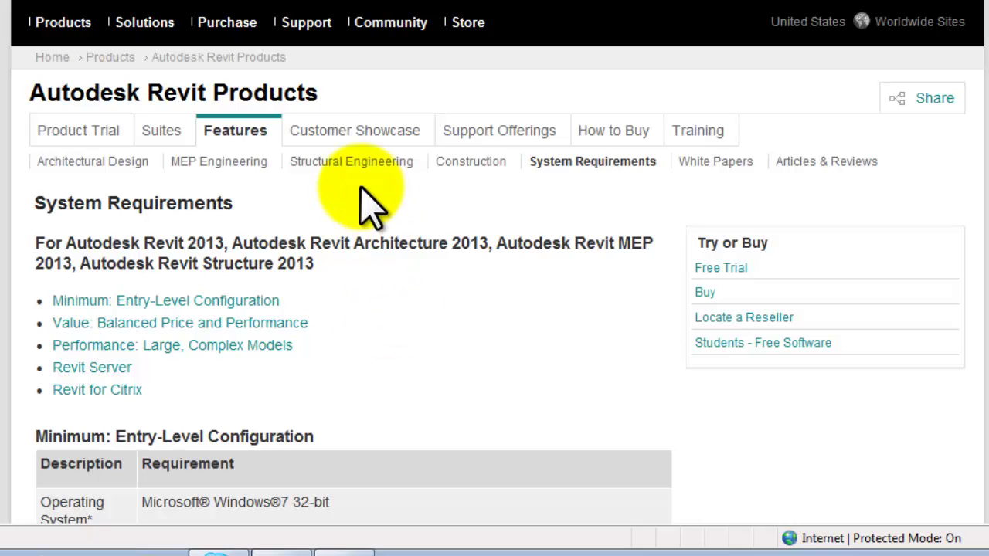
scroll(495, 263, up, 1)
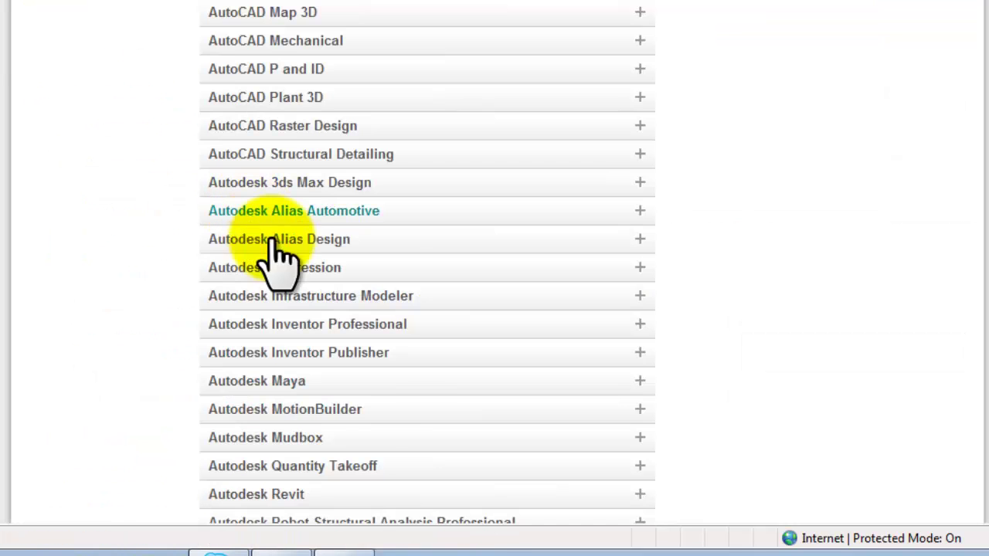
- Expand Autodesk Revit and choose version 2013, English and Windows 32/64bit
scroll(409, 298, down, 1)
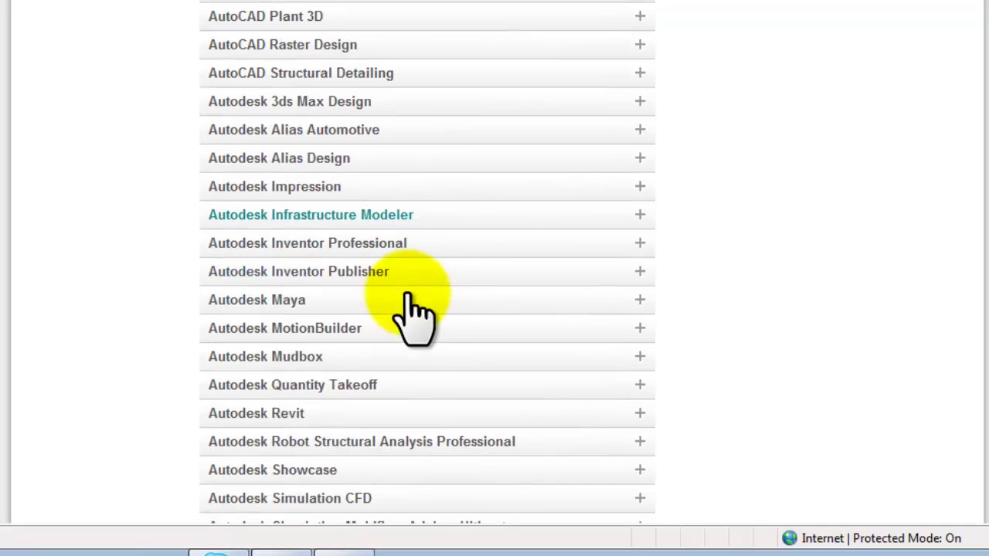
click(636, 414)
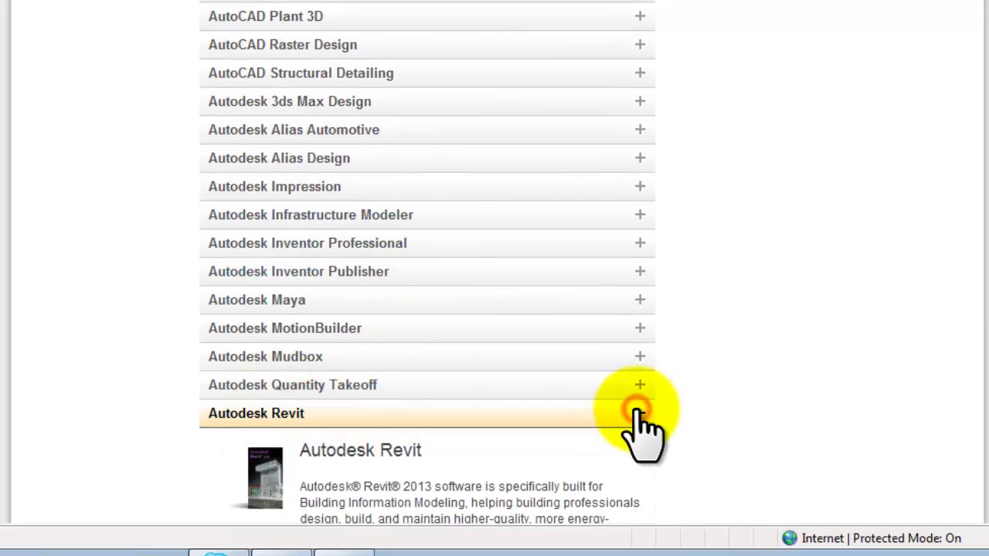
scroll(706, 342, down, 4)
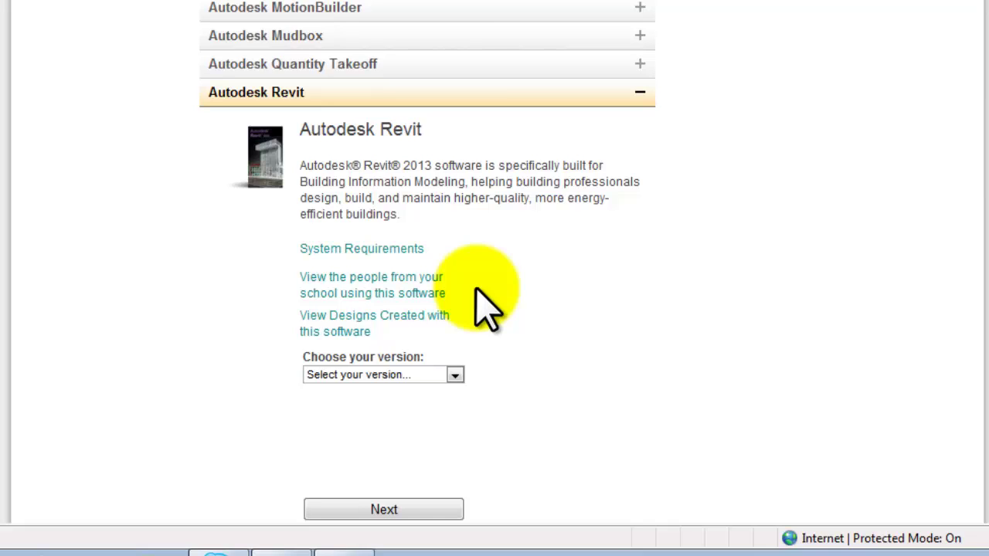
click(454, 375)
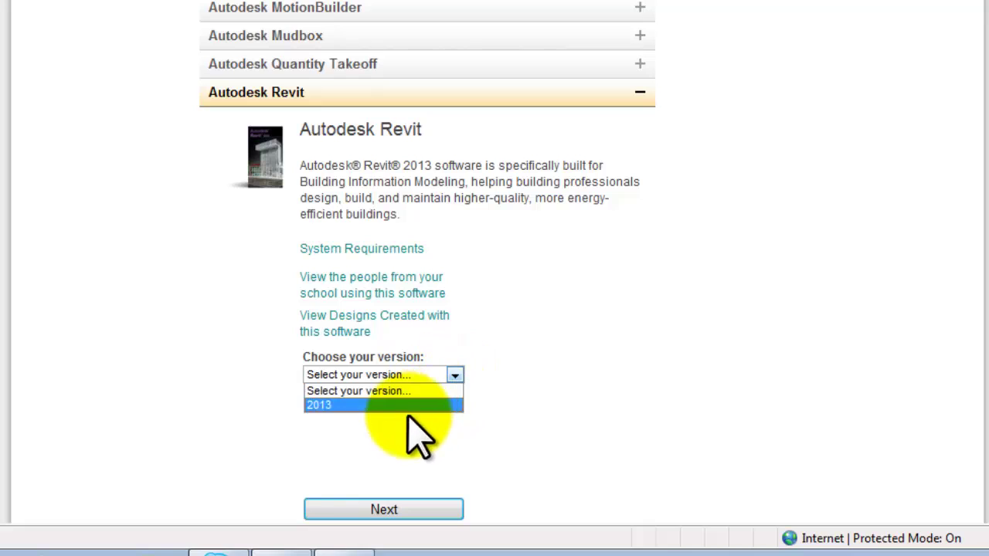
click(349, 407)
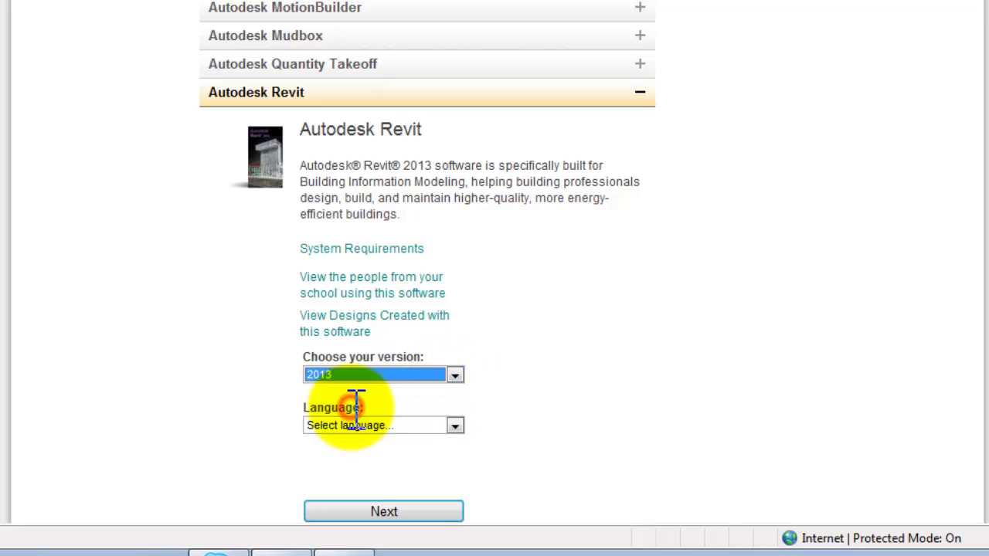
scroll(530, 409, down, 2)
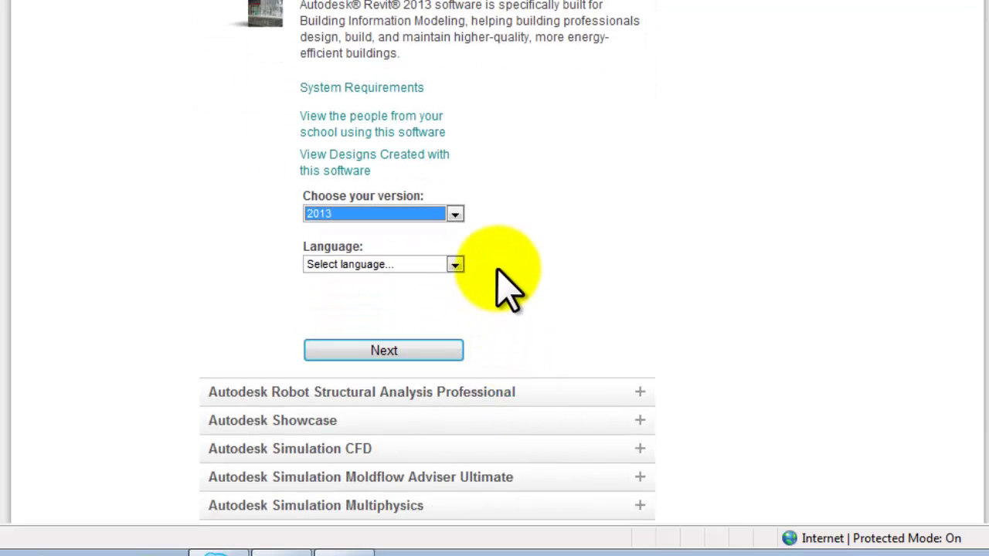
click(455, 265)
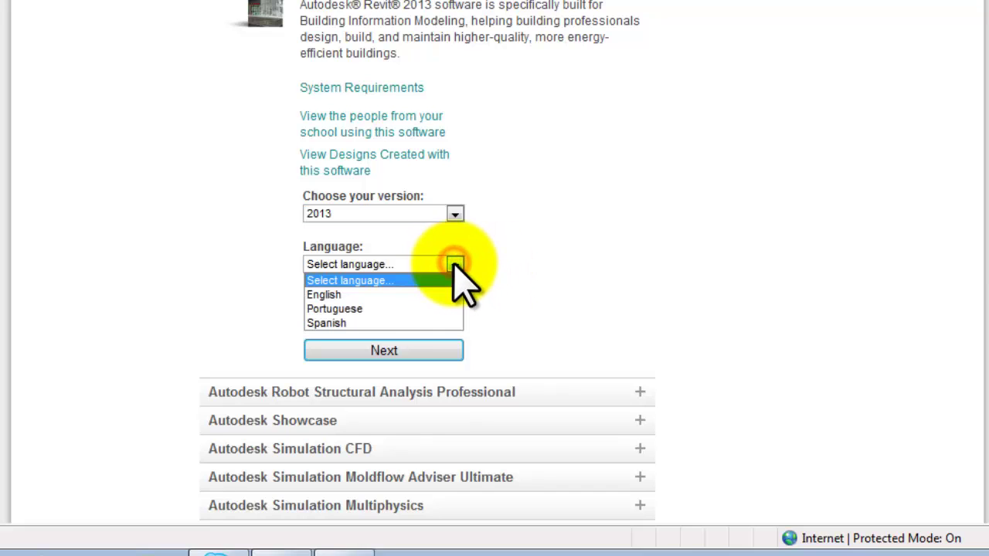
click(338, 295)
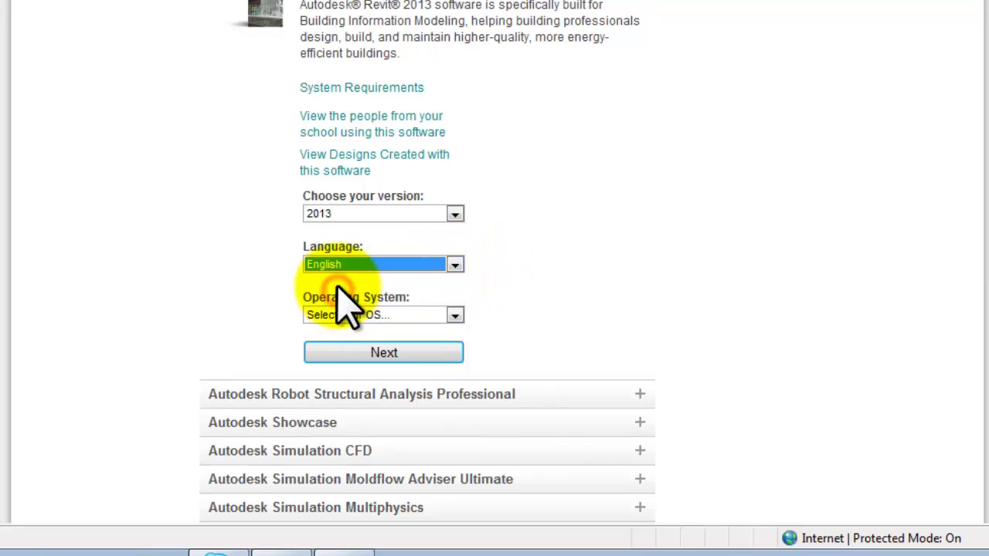
click(455, 314)
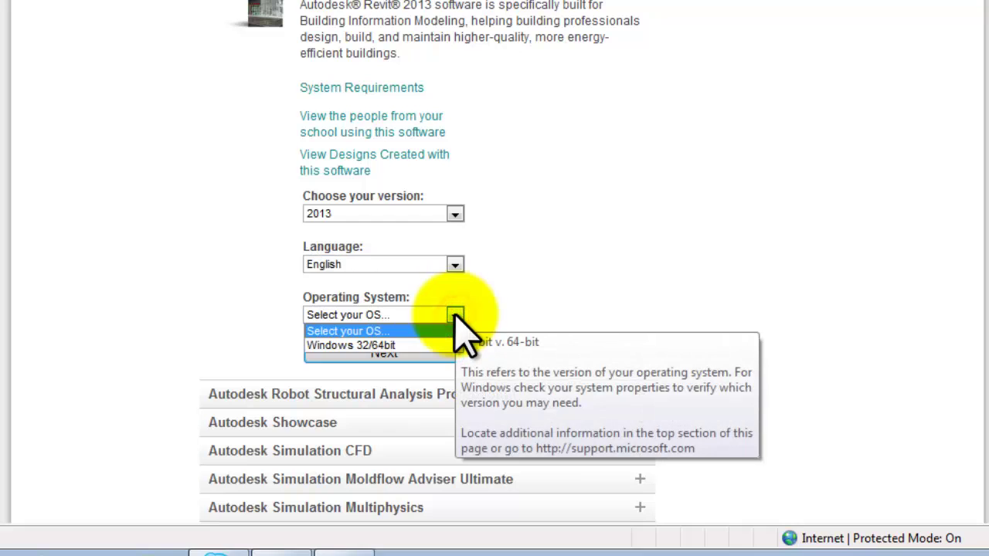
click(397, 346)
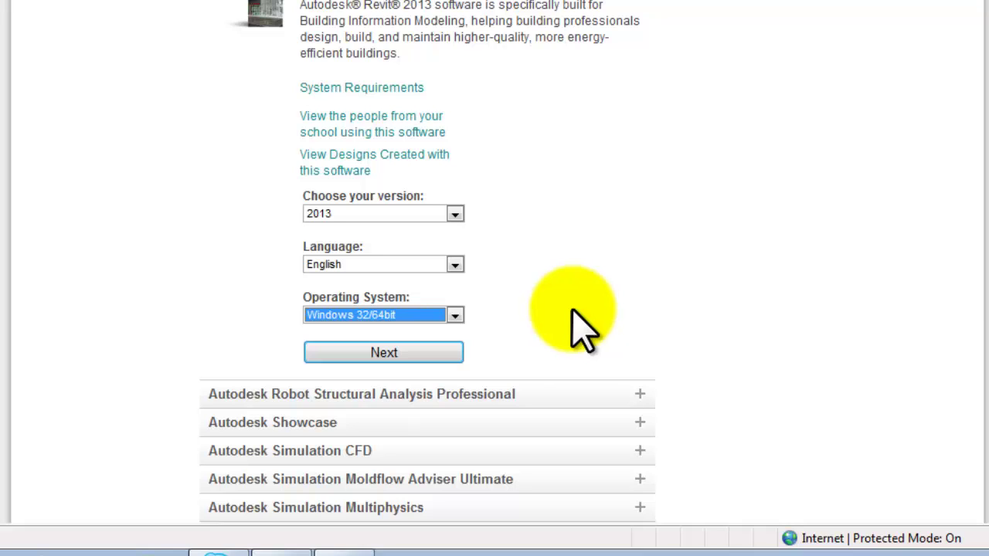
- Continue to the Revit 2013 download page, note the serial number and product key, and download
click(444, 346)
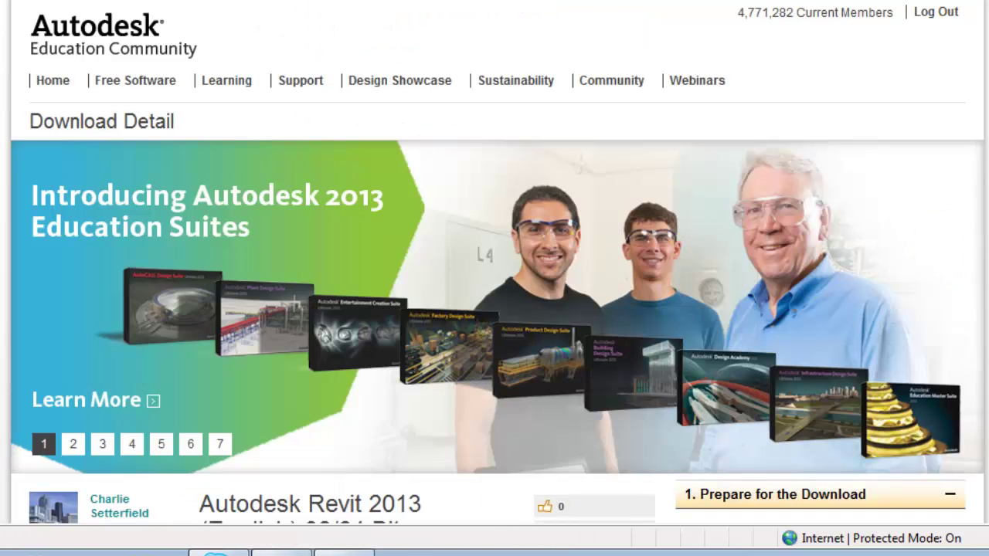
scroll(494, 309, down, 5)
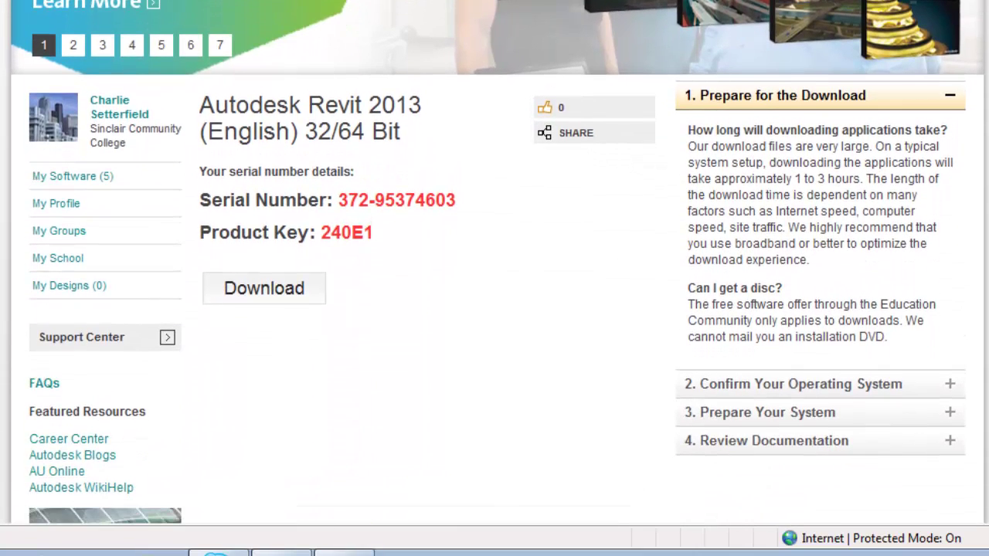
scroll(495, 263, down, 3)
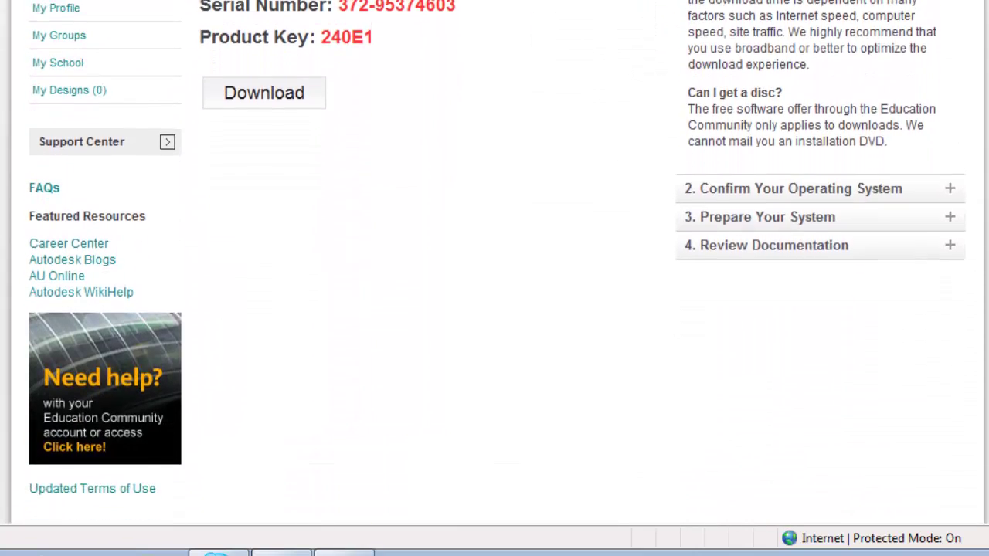
click(263, 91)
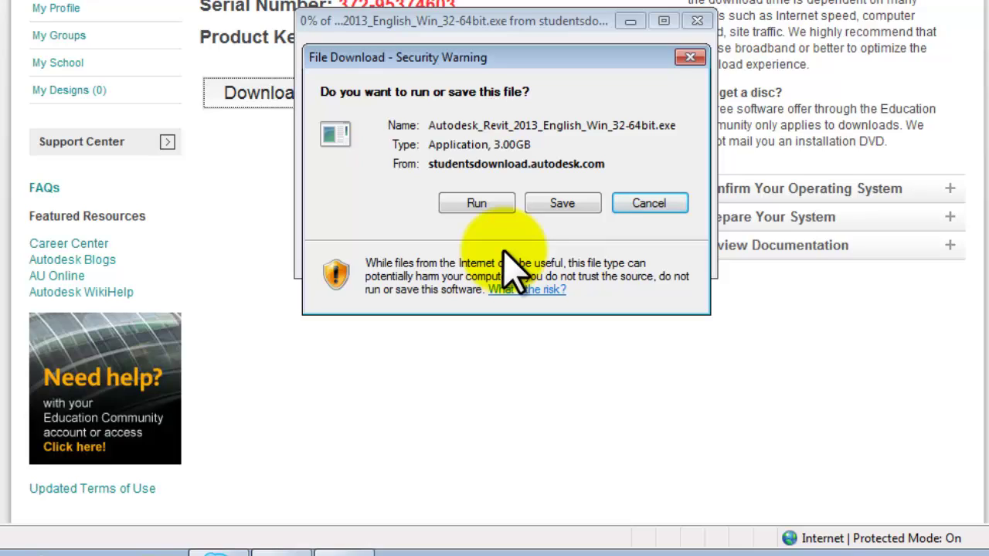
- Run the downloaded Revit 2013 installer and allow the unverified publisher
click(474, 203)
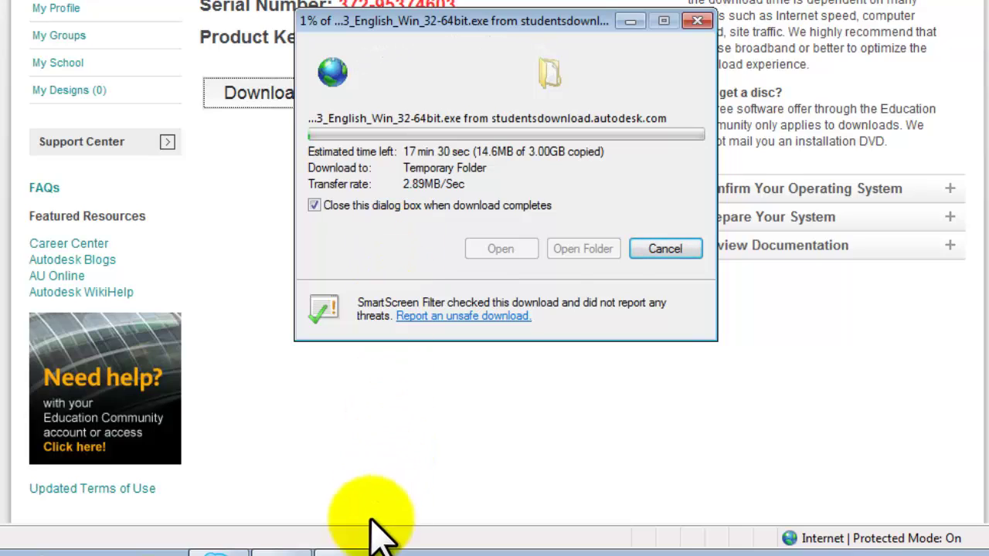
mouse_move(340, 547)
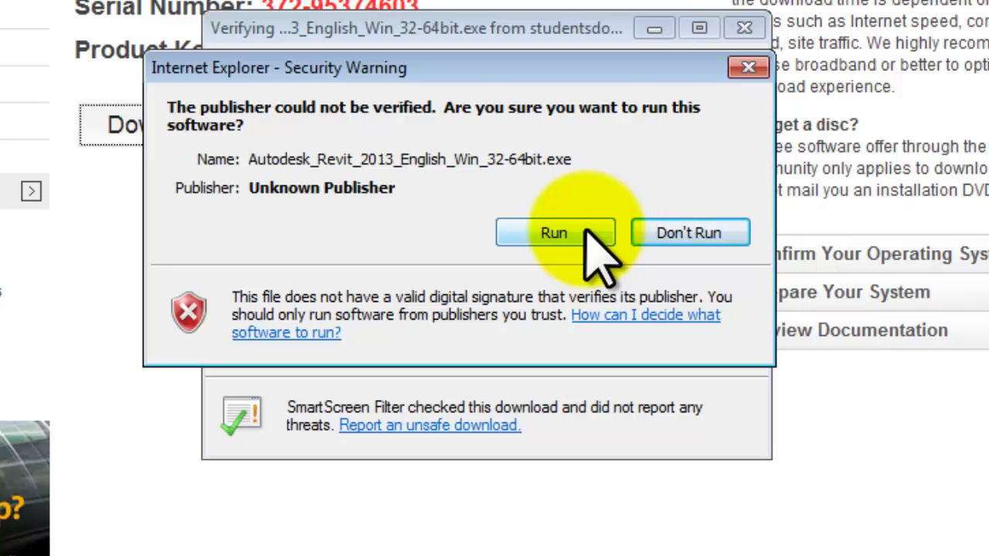
click(586, 228)
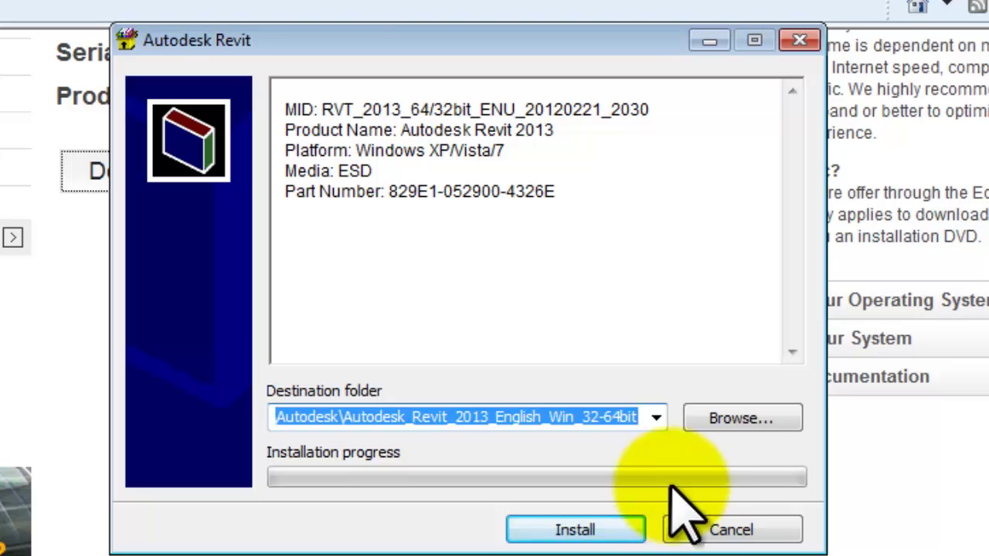
- Extract the installer files and scroll through the license agreement
click(610, 530)
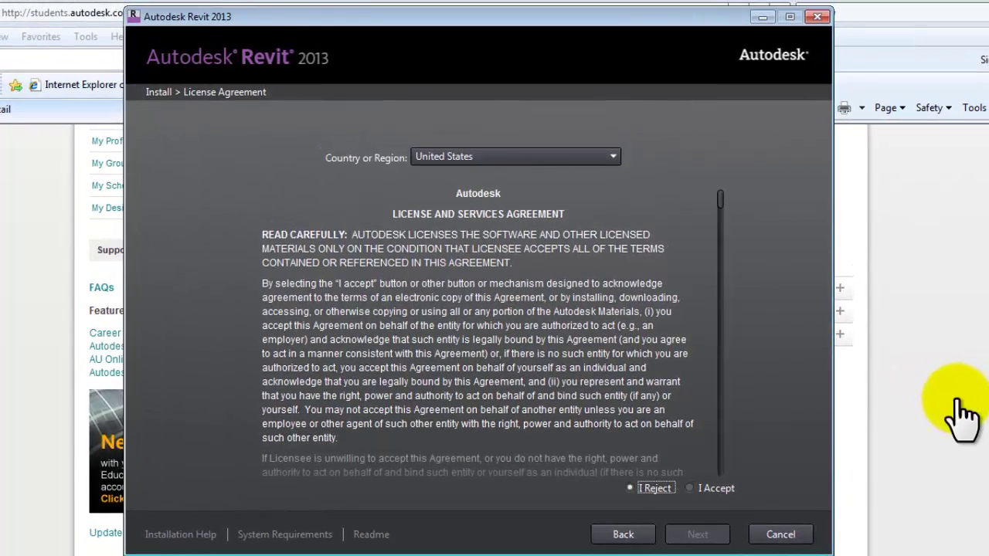
scroll(961, 417, down, 20)
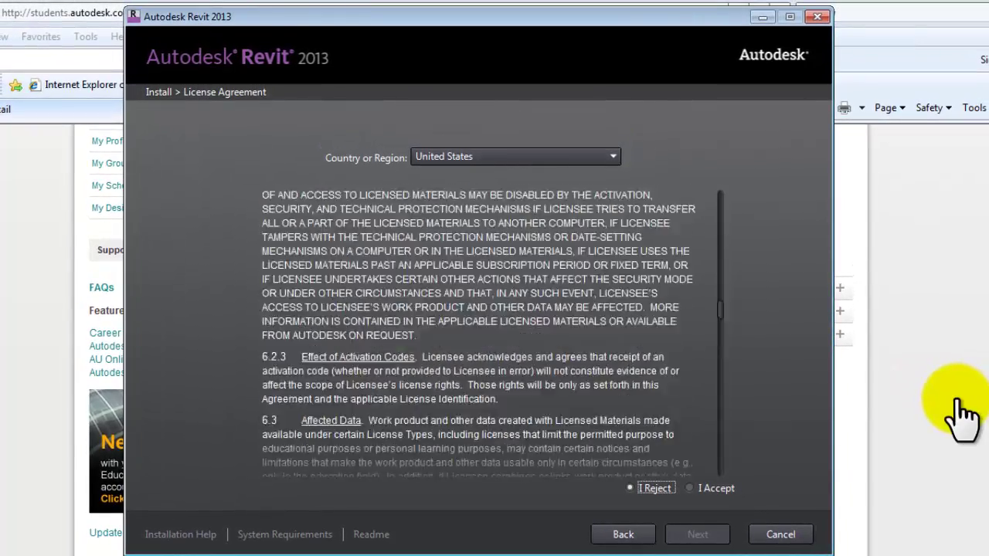
scroll(962, 417, down, 20)
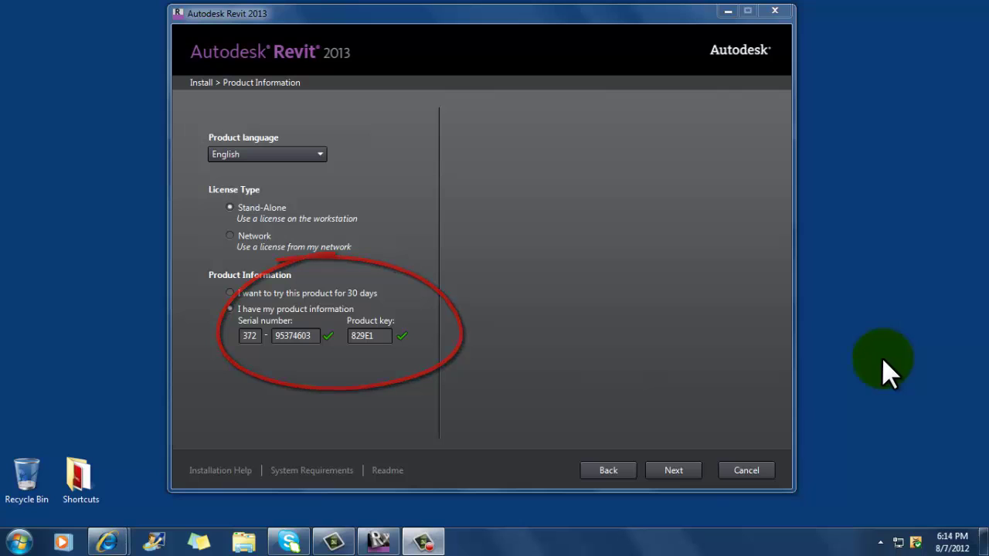
- Accept the Revit 2013 product information to reach Configure Installation, with Revit 2013 and the Material Library selected
click(686, 469)
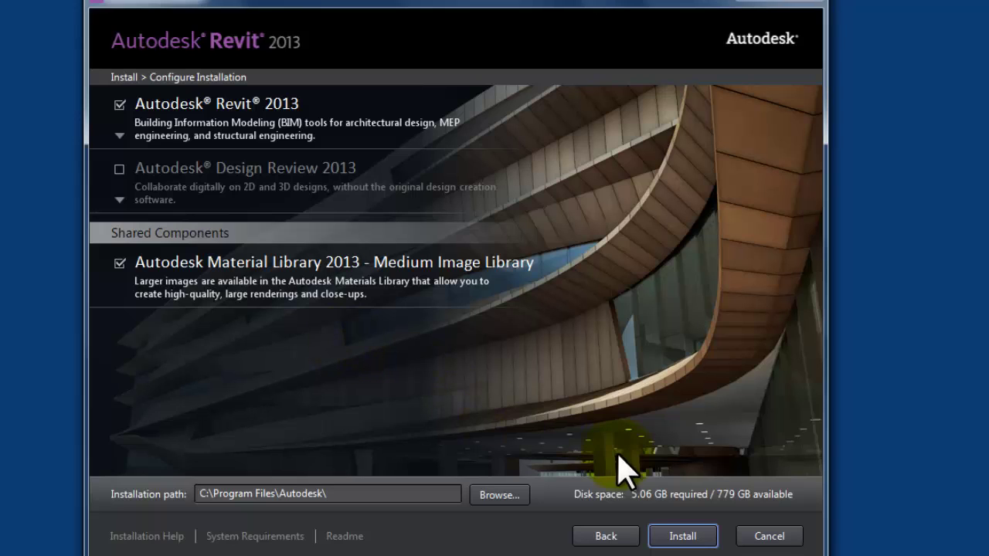
- Install Revit 2013 with the Medium Image Material Library and close the installer when complete
click(690, 535)
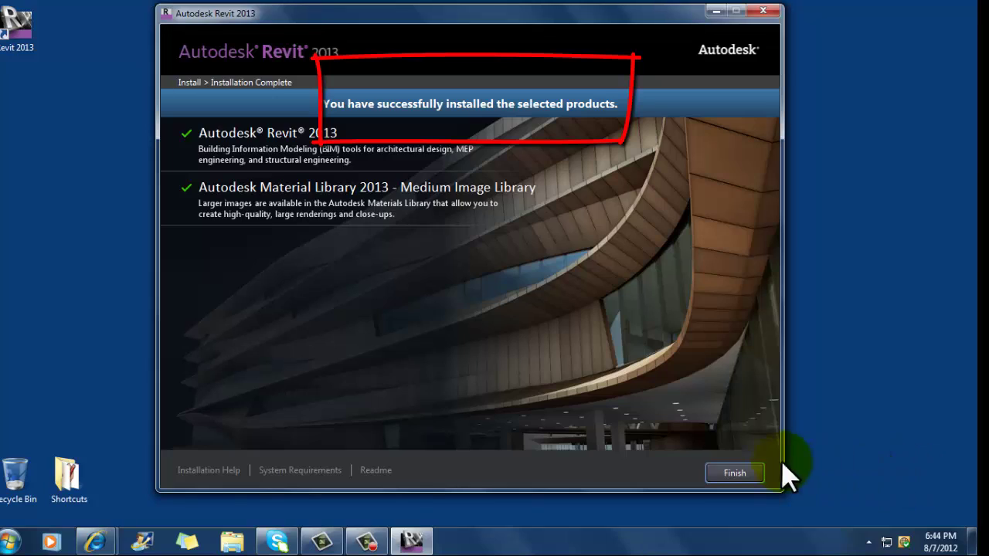
click(735, 474)
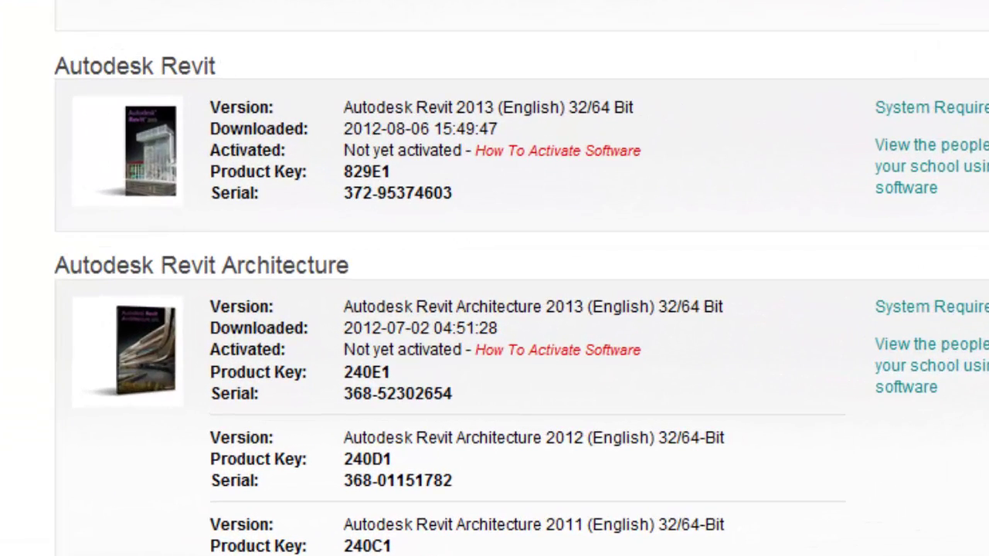
- Follow the How To Activate Software link for Autodesk Revit 2013 on My Software
click(563, 149)
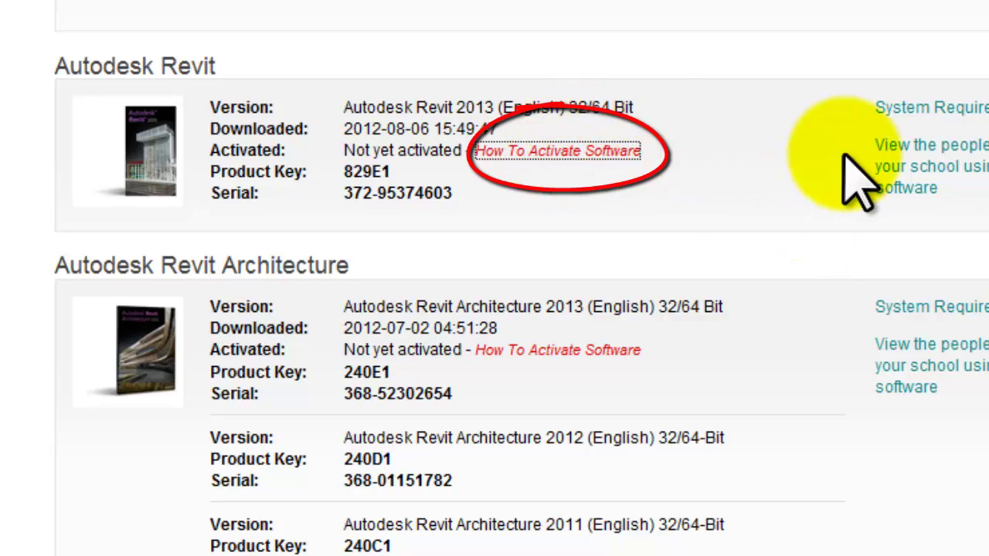